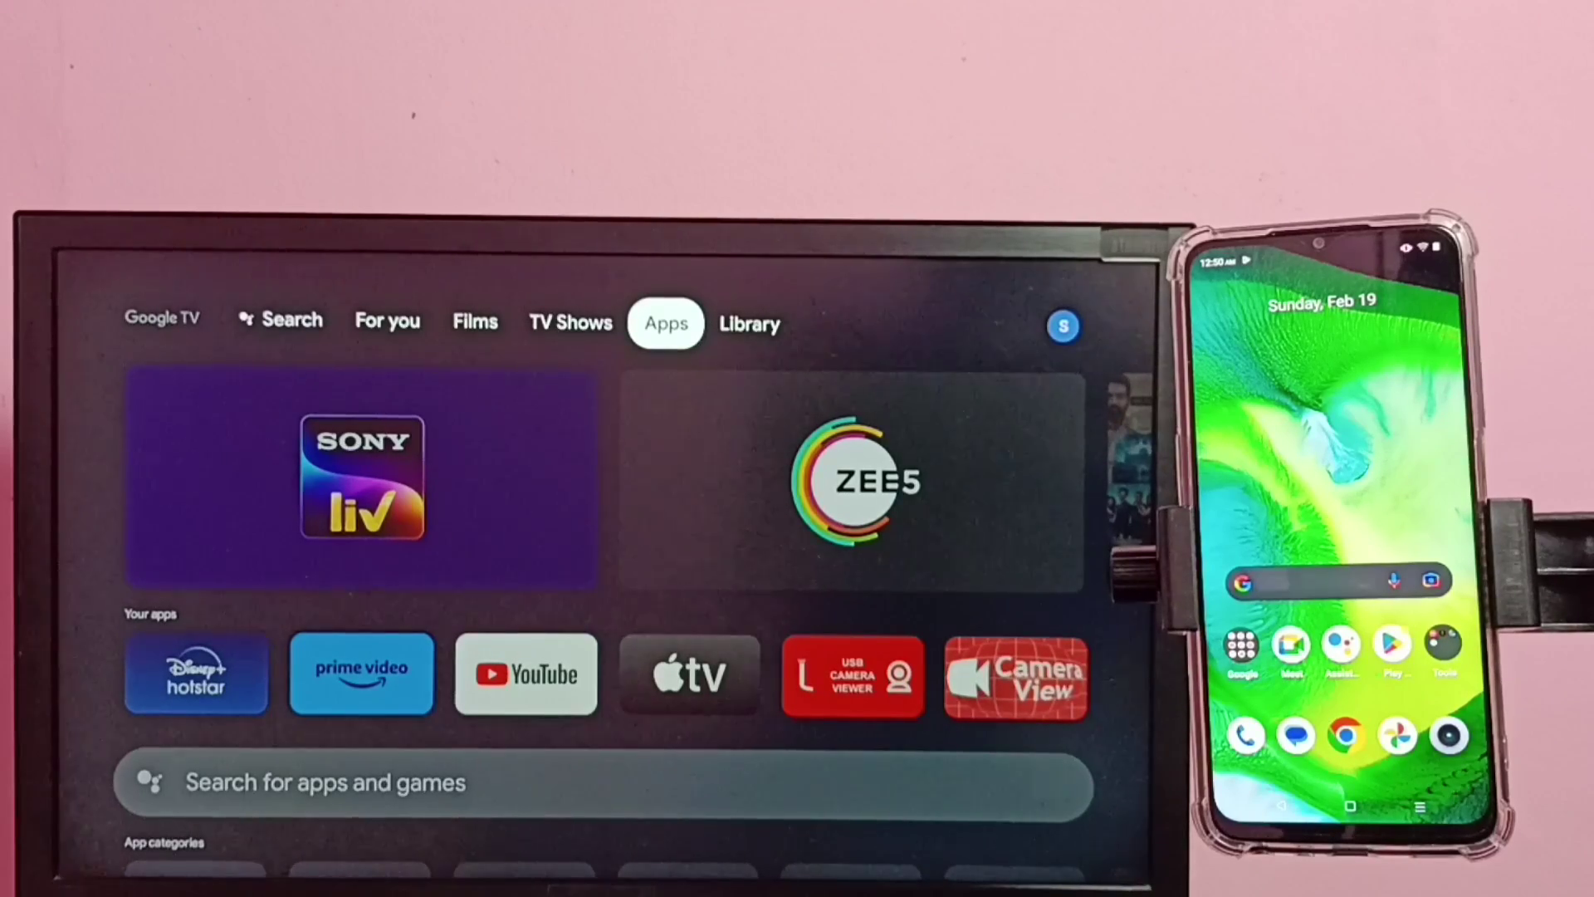
Step: Check the FTTH-DAA1 Wi-Fi details under Settings > Network and Internet
key(Right)
key(Right)
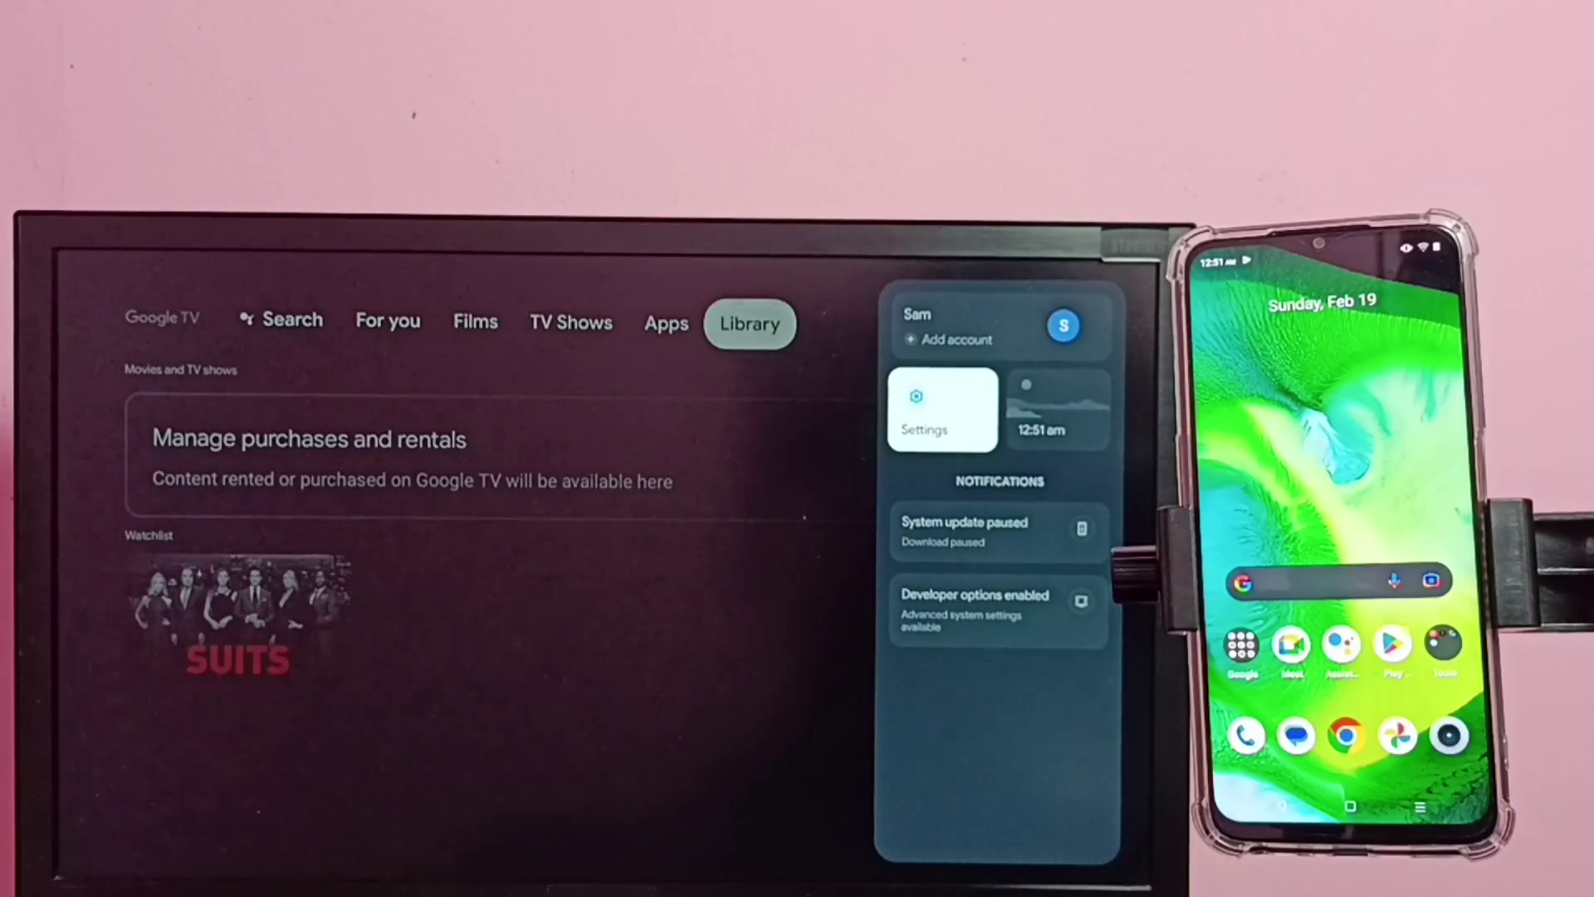
key(Return)
key(Down)
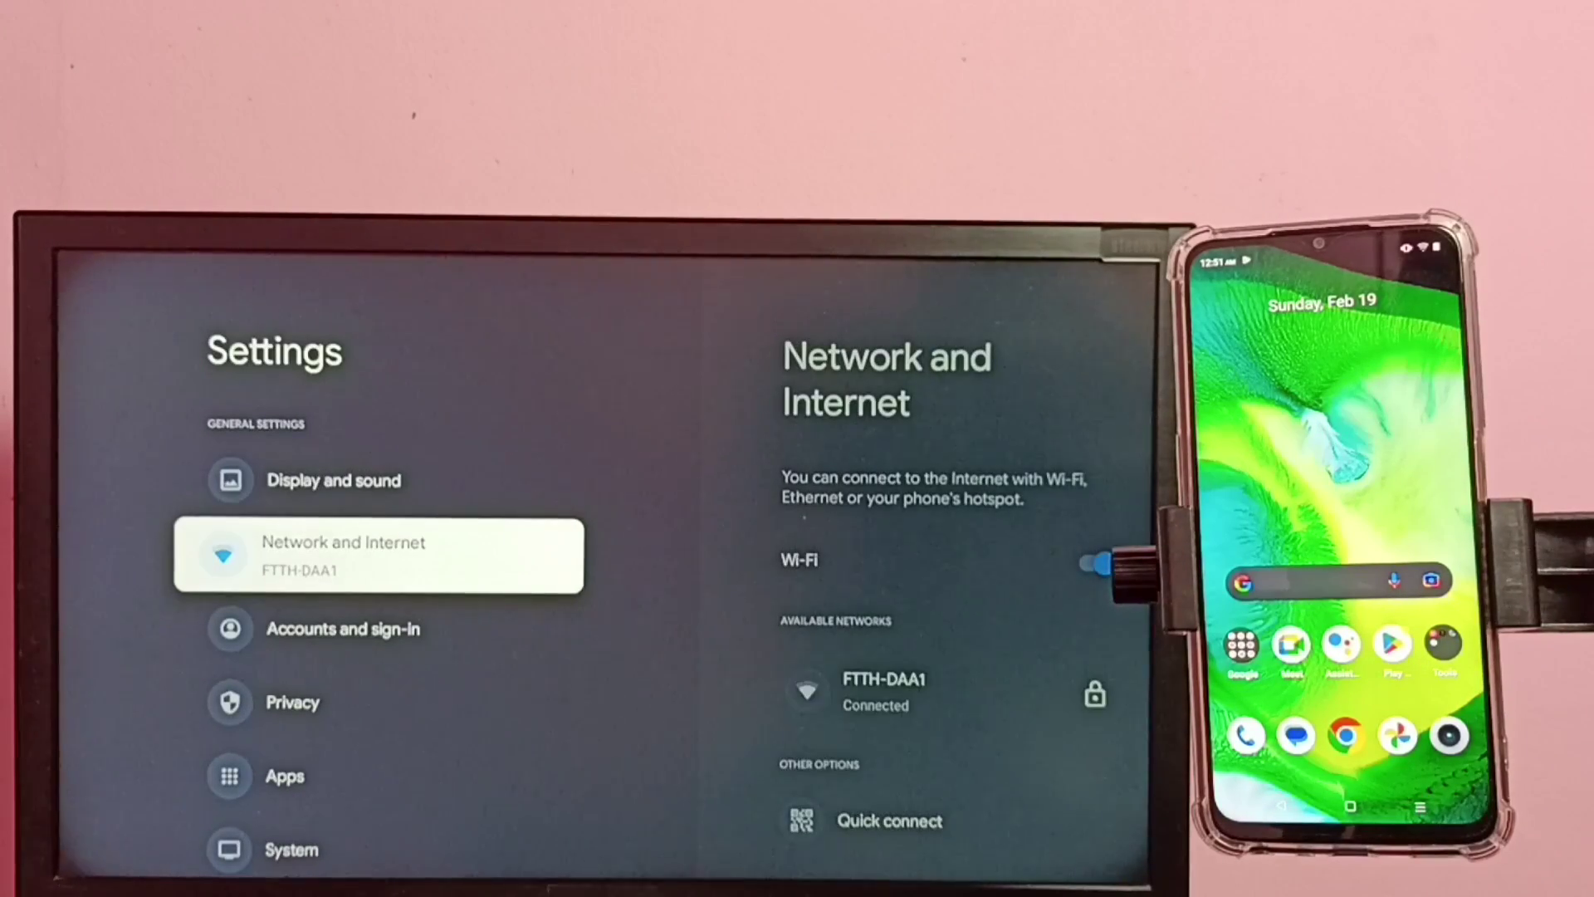
key(Return)
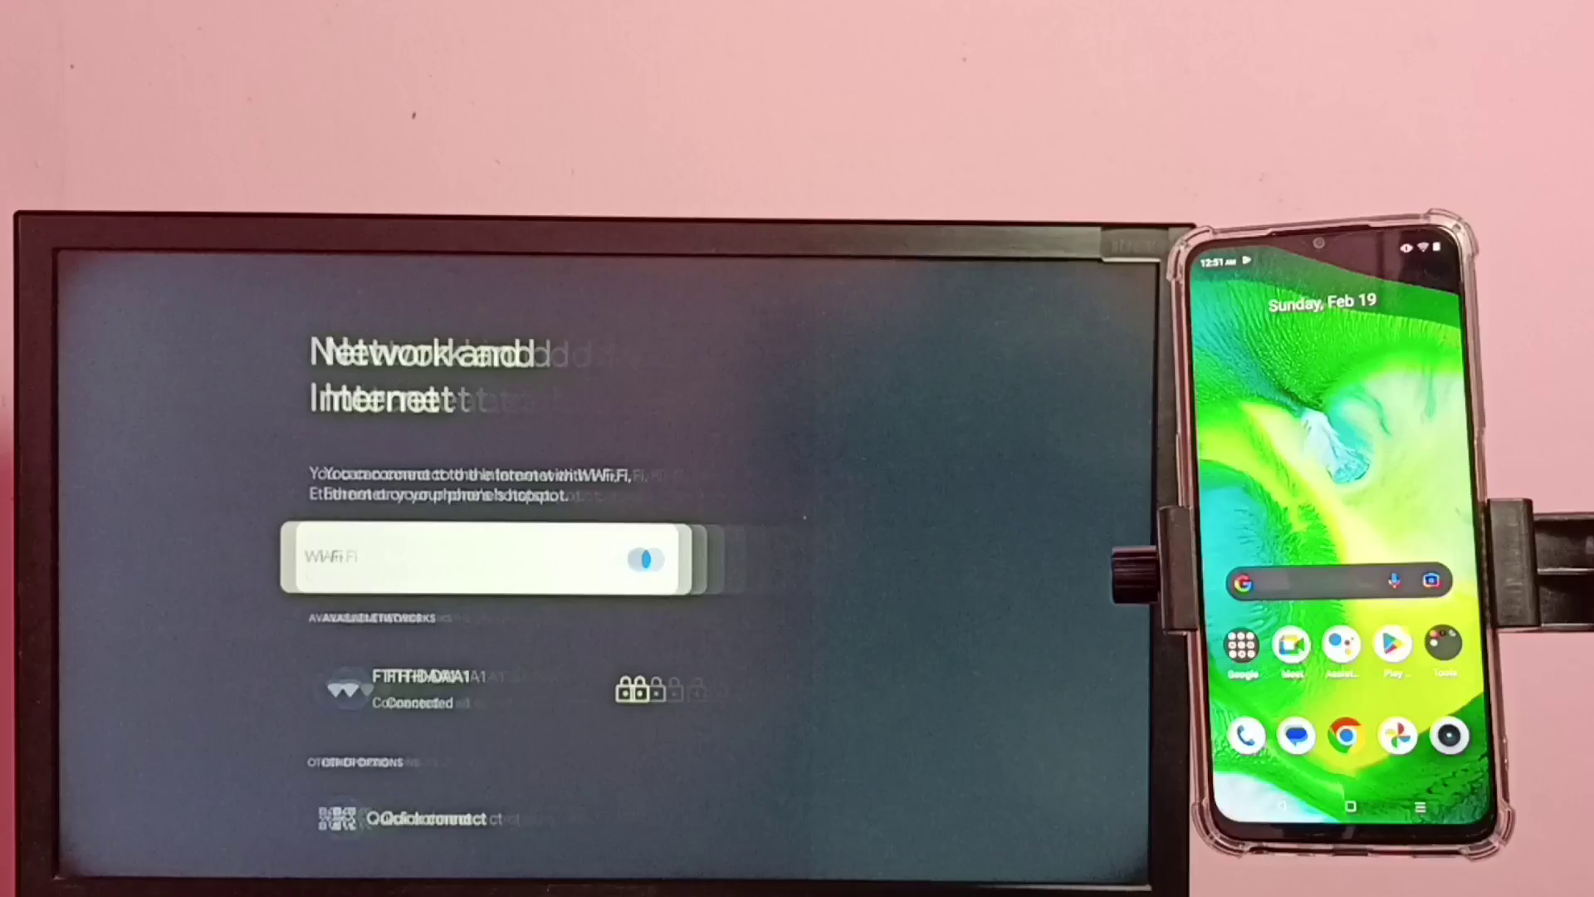
key(Down)
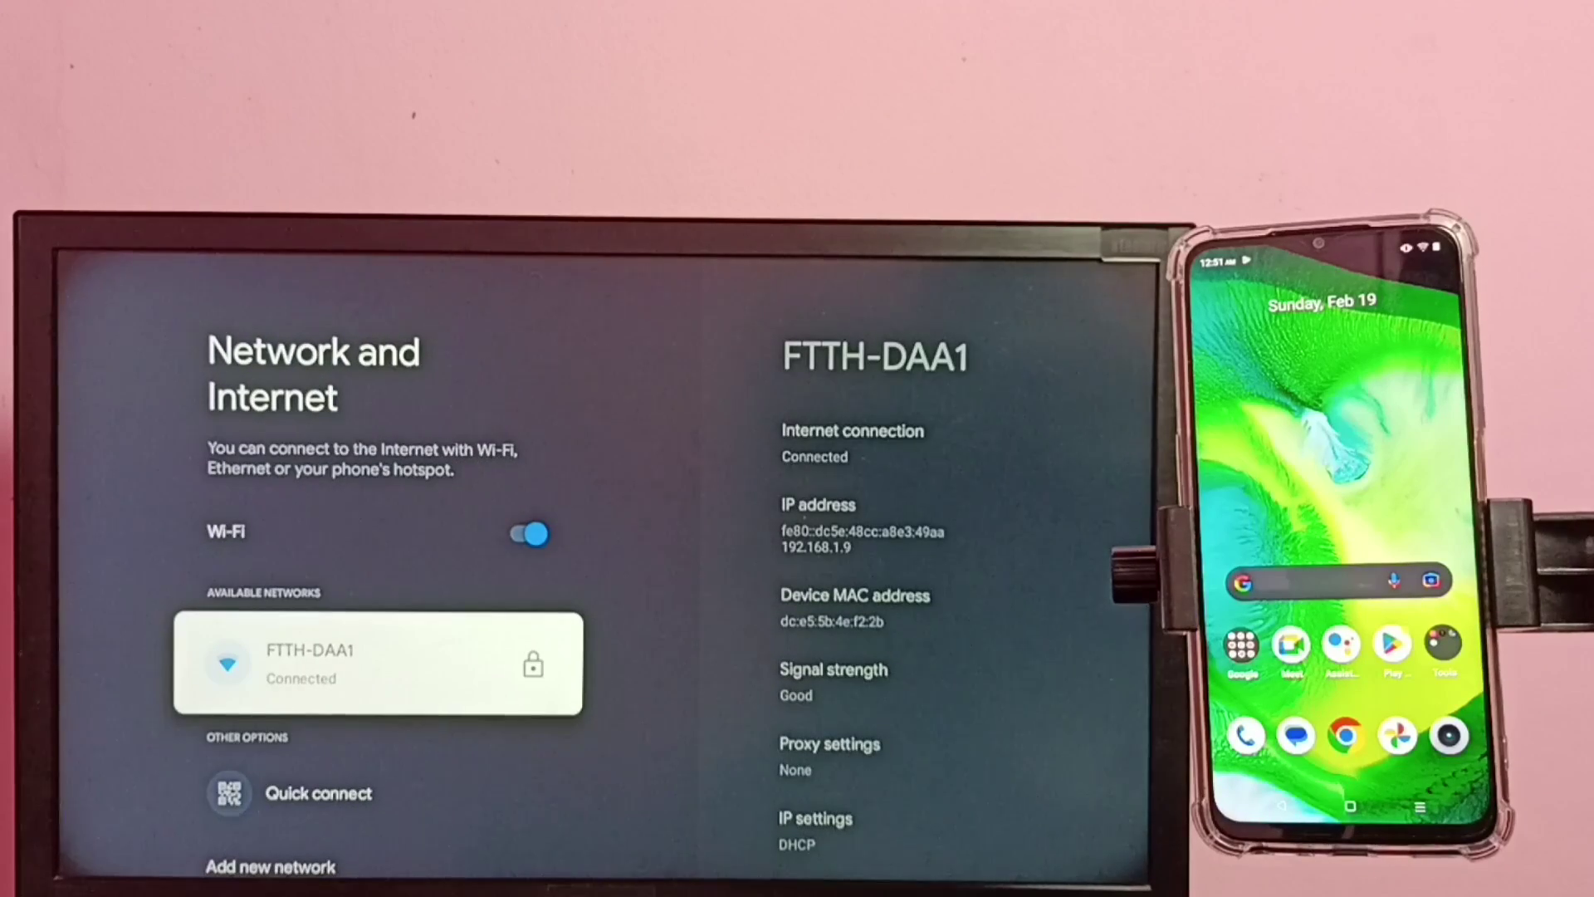